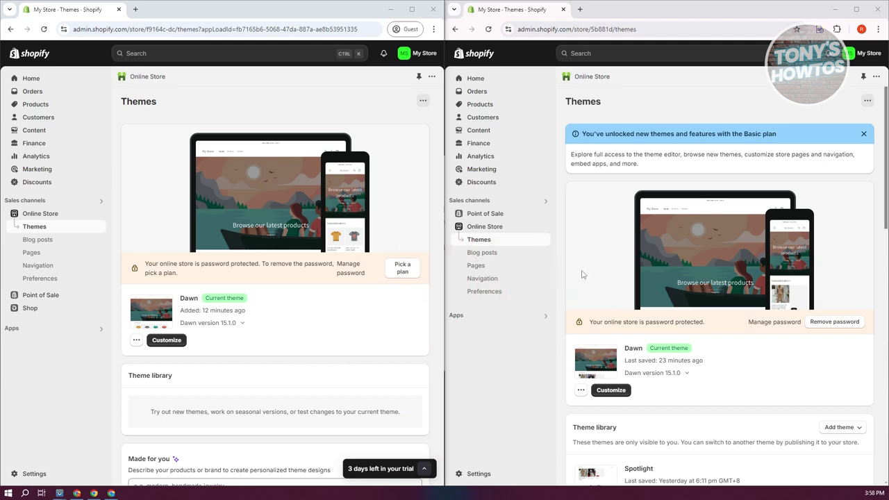
Switch both store admins to their Home page setup guides.
left_click(42, 78)
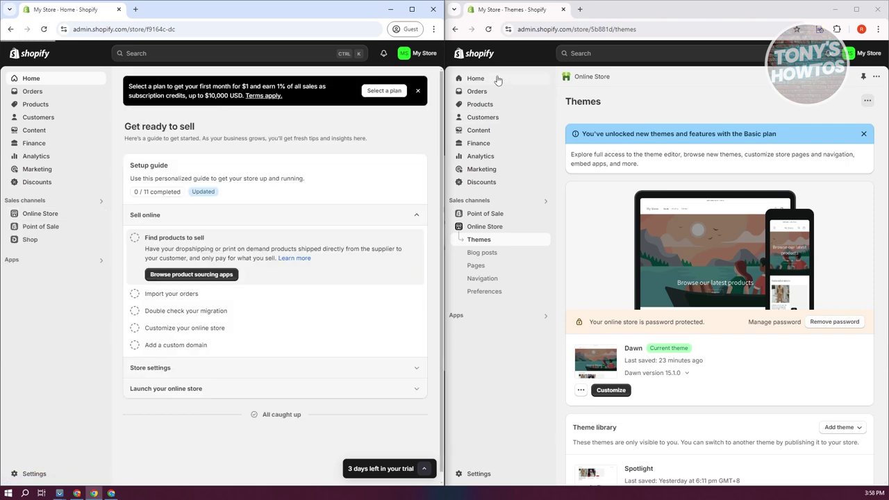
left_click(498, 81)
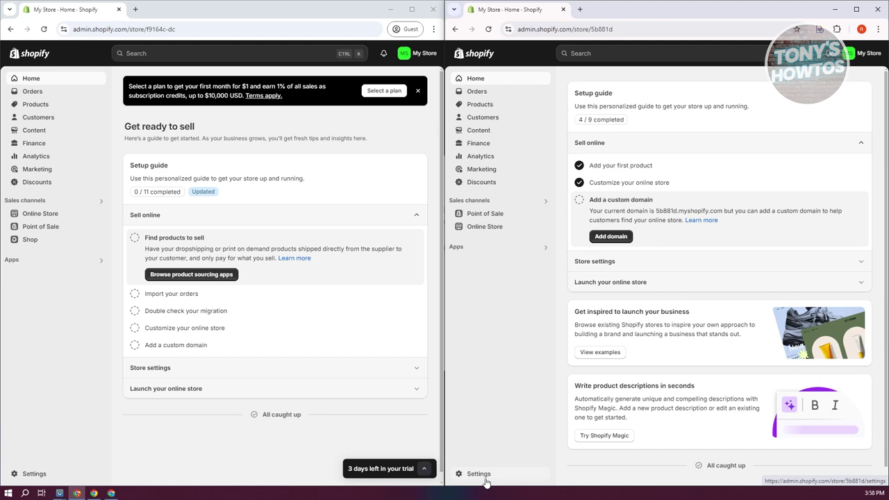
Open the Shopify App Store from the second store's Apps and sales channels settings.
left_click(480, 473)
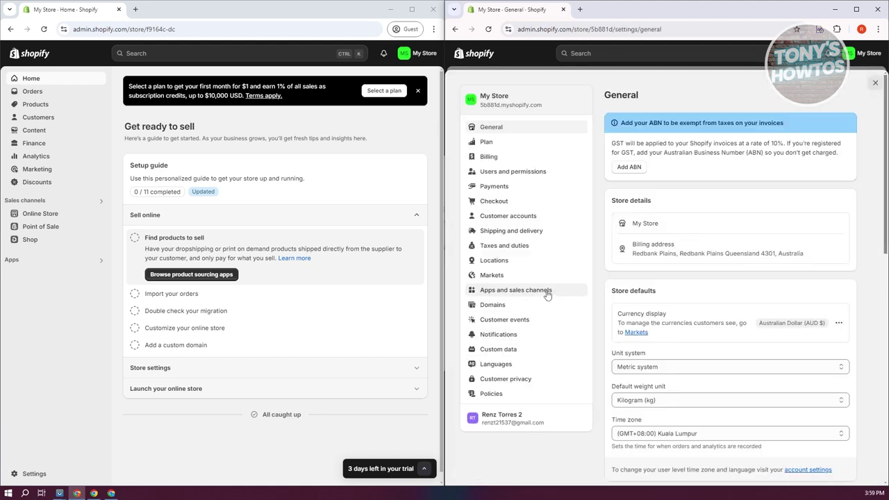
left_click(547, 291)
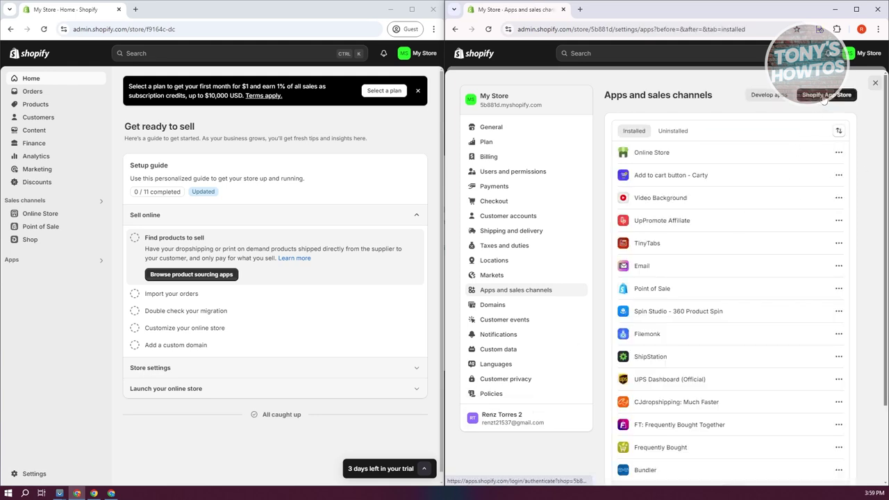
left_click(824, 98)
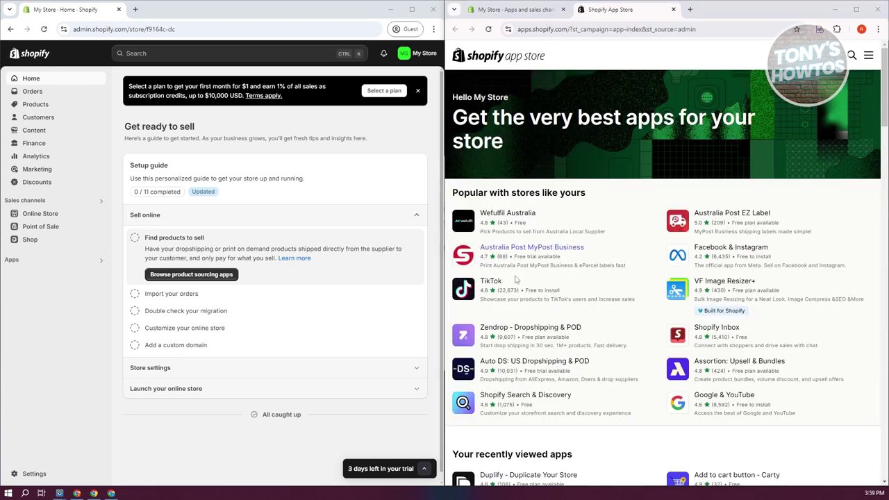
Search the App Store for 'duplify'.
left_click(850, 57)
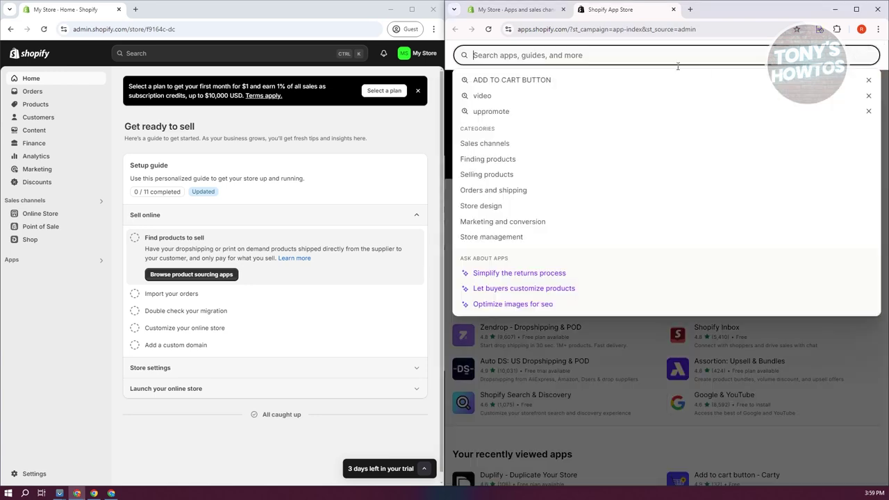
type("duplify")
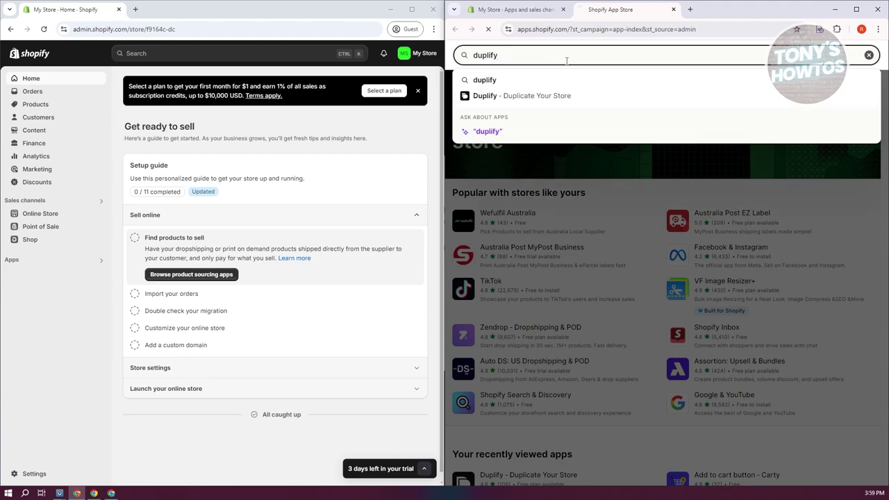
key("Return")
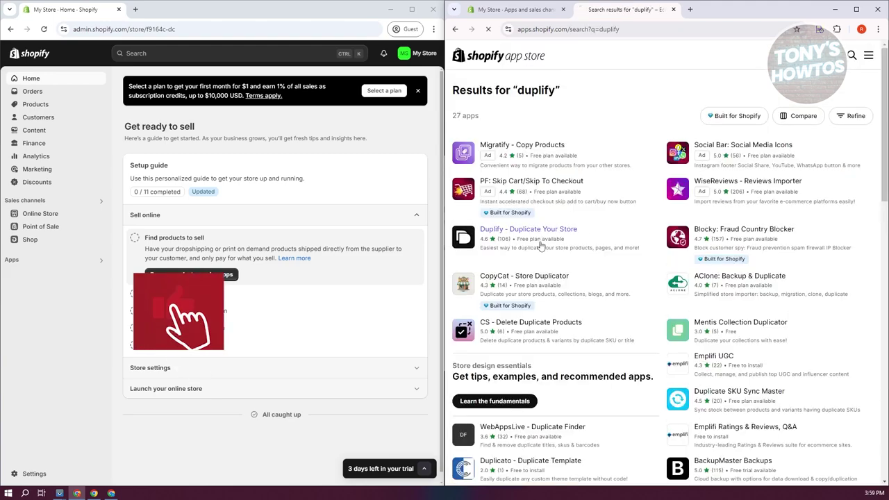
Install Duplify - Duplicate Your Store on the second store and authorize it.
left_click(533, 246)
scroll(684, 256, "down", 2)
scroll(684, 256, "up", 2)
left_click(846, 97)
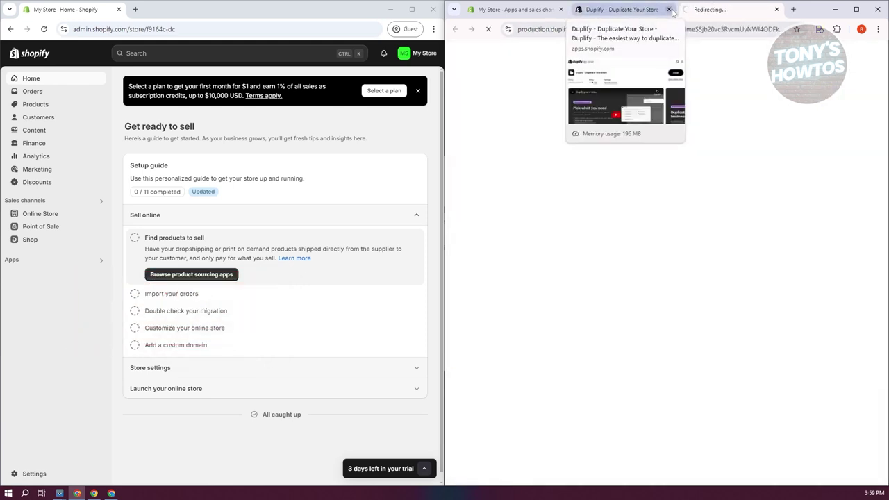
left_click(669, 9)
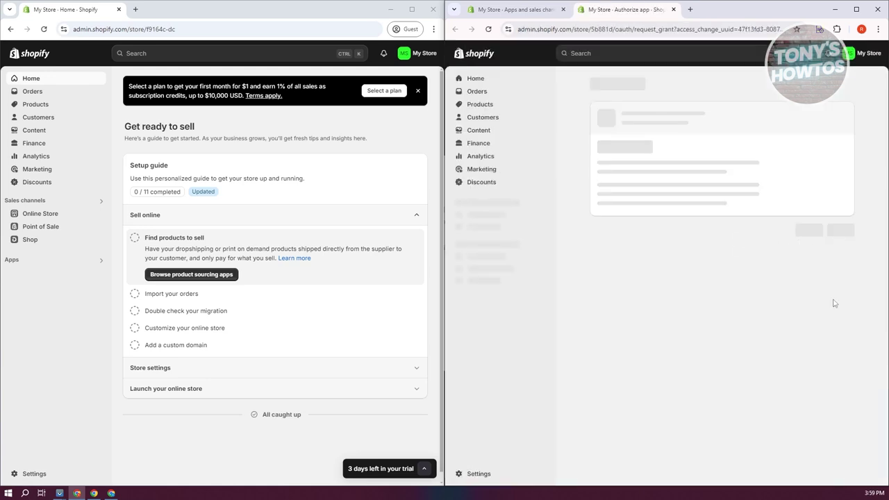
left_click(842, 258)
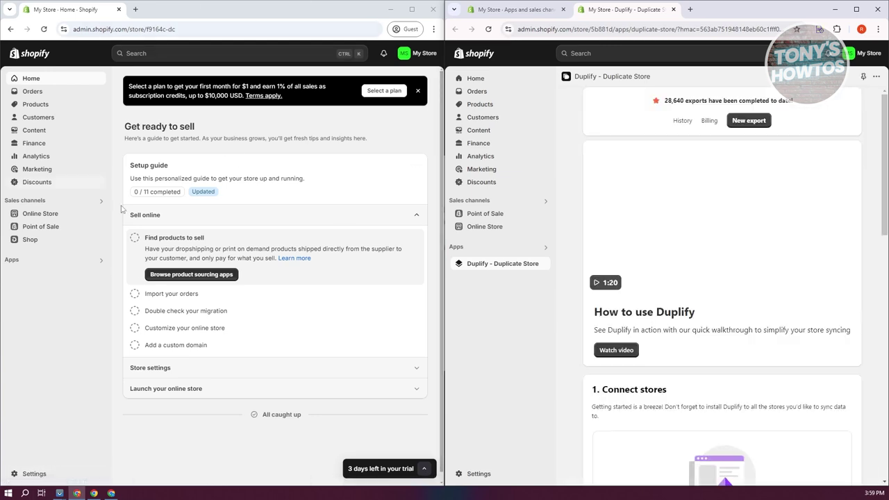
left_click(34, 473)
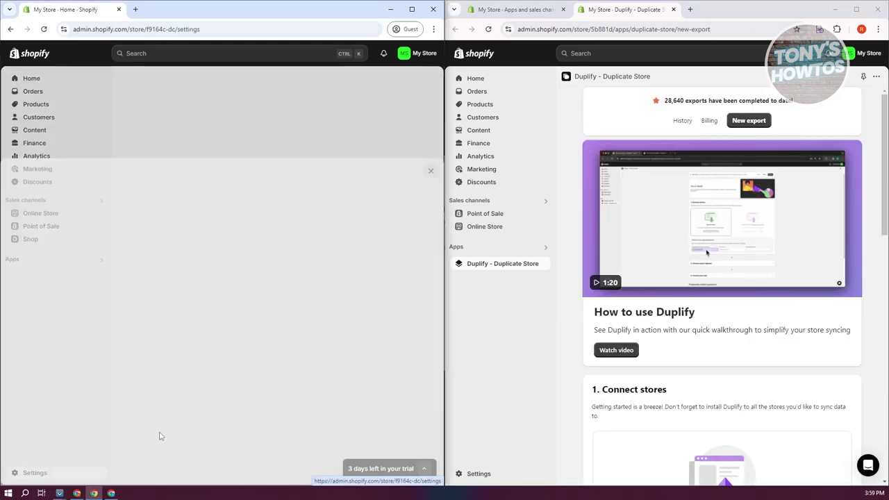
Launch Duplify in the first store and scroll to its Connect stores section.
left_click(69, 290)
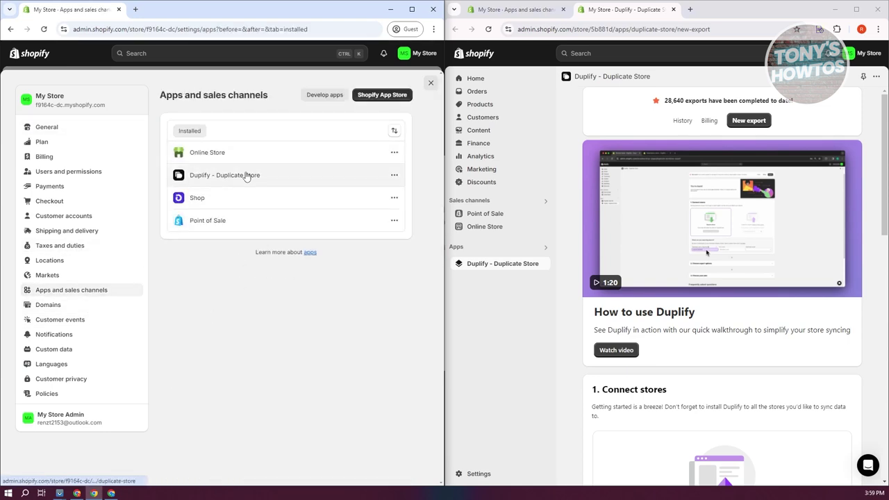
left_click(247, 176)
left_click(394, 91)
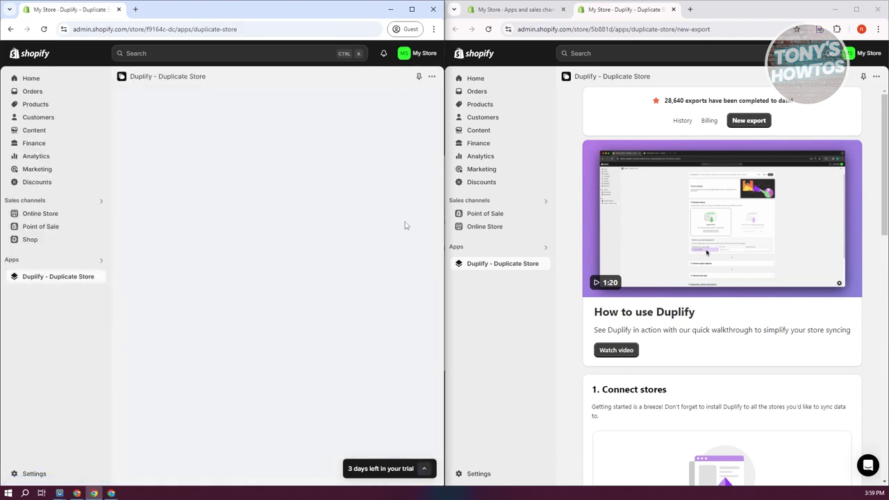
scroll(769, 243, "down", 5)
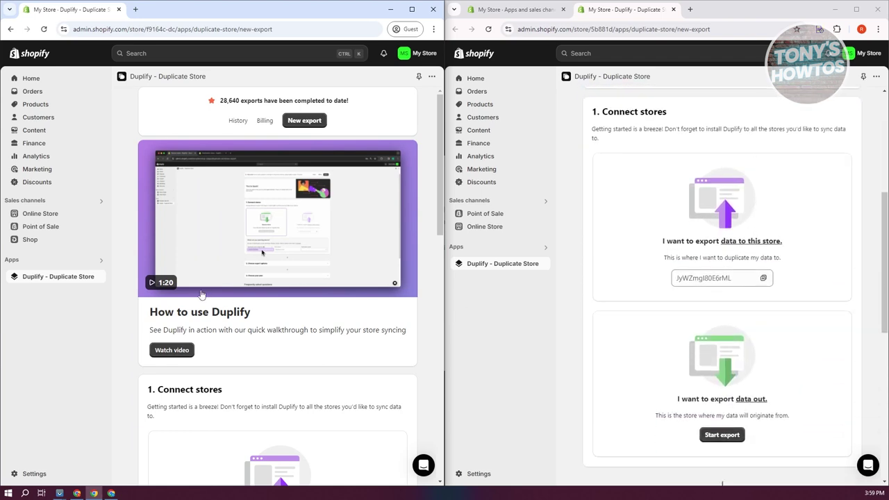
scroll(191, 300, "down", 4)
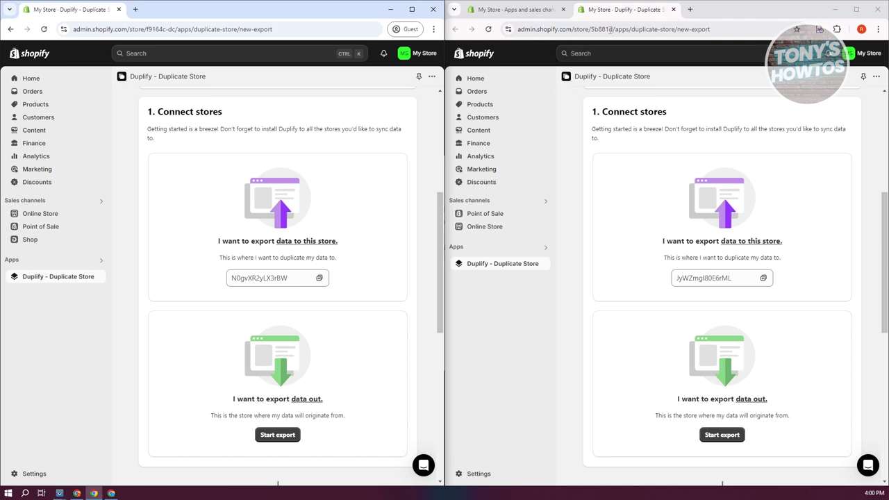
left_click(562, 9)
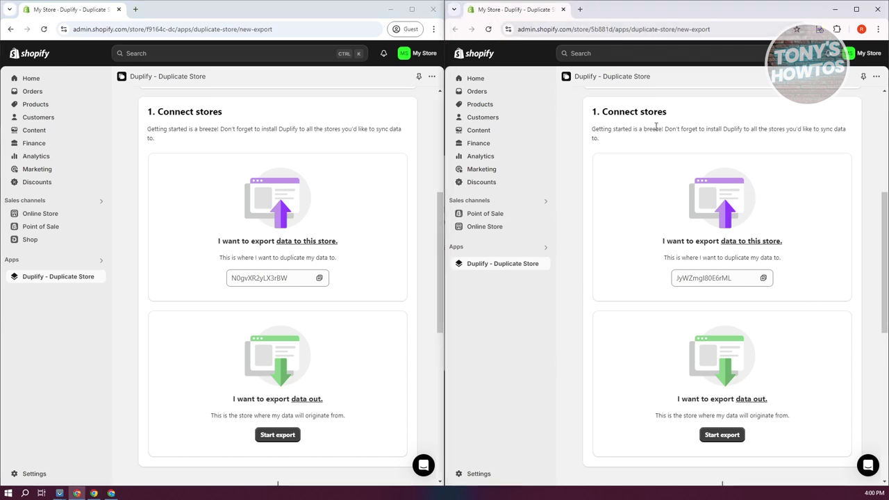
Set the second store as Duplify's export source.
left_click(738, 443)
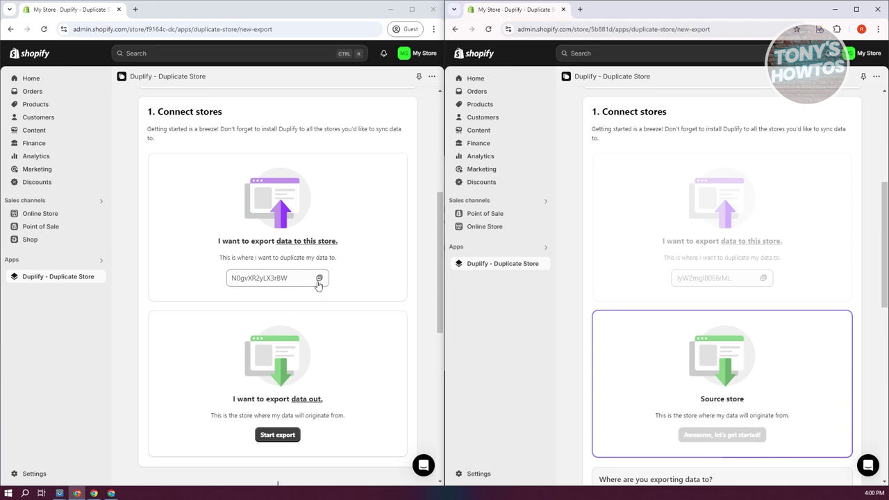
scroll(758, 446, "down", 2)
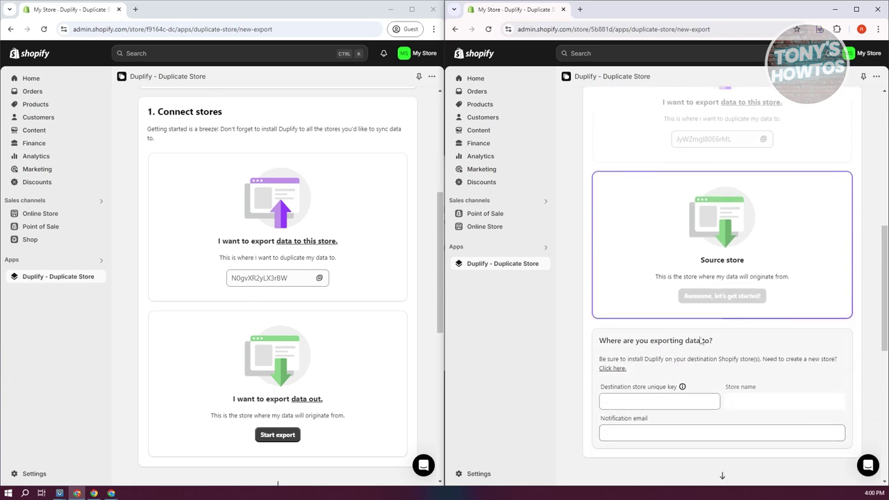
scroll(702, 341, "down", 1)
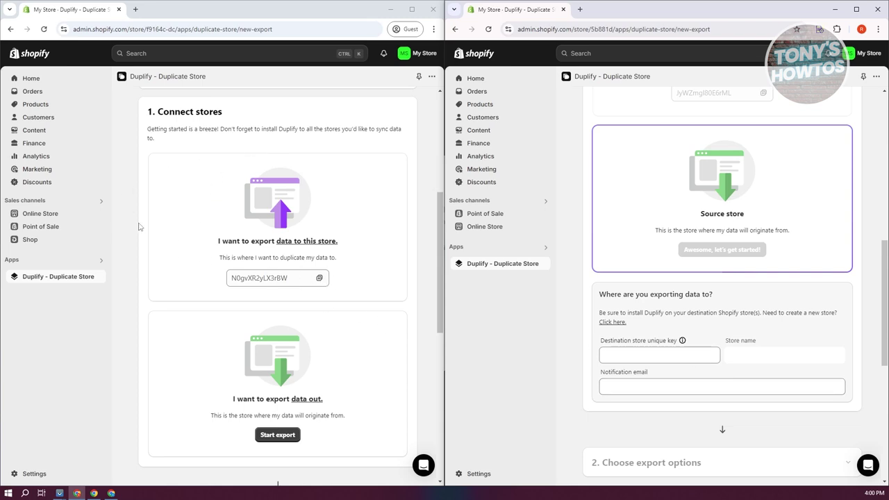
Mark the first store as the export destination and copy its unique key.
left_click_drag(217, 241, 375, 242)
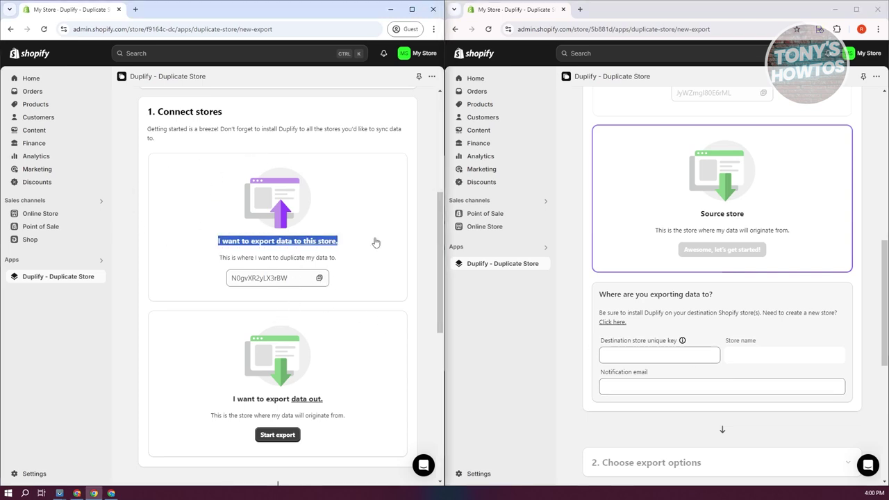
left_click(370, 246)
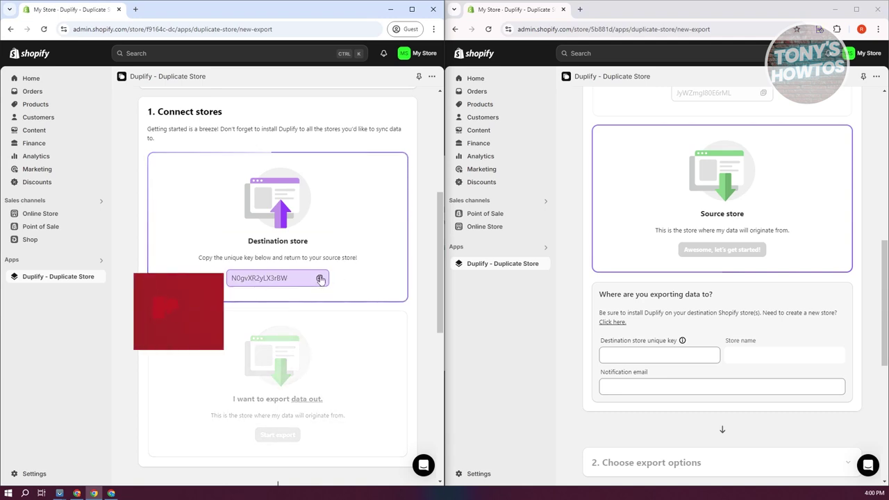
scroll(327, 302, "down", 2)
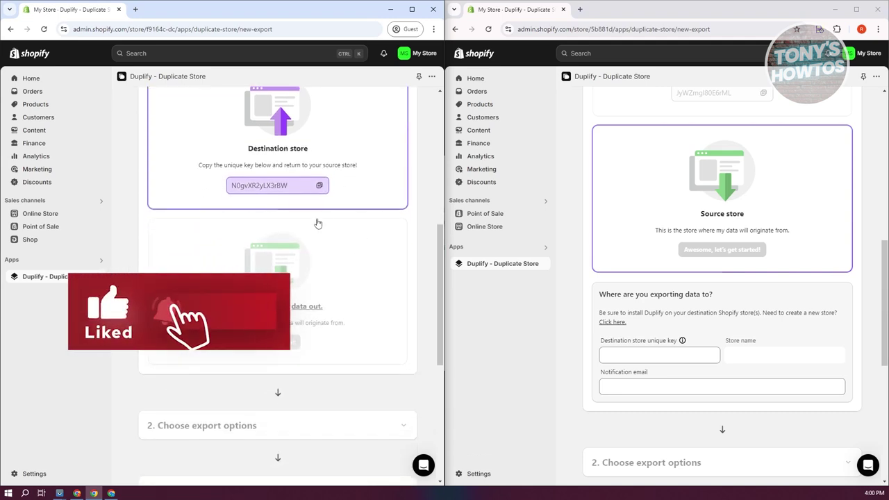
left_click(319, 186)
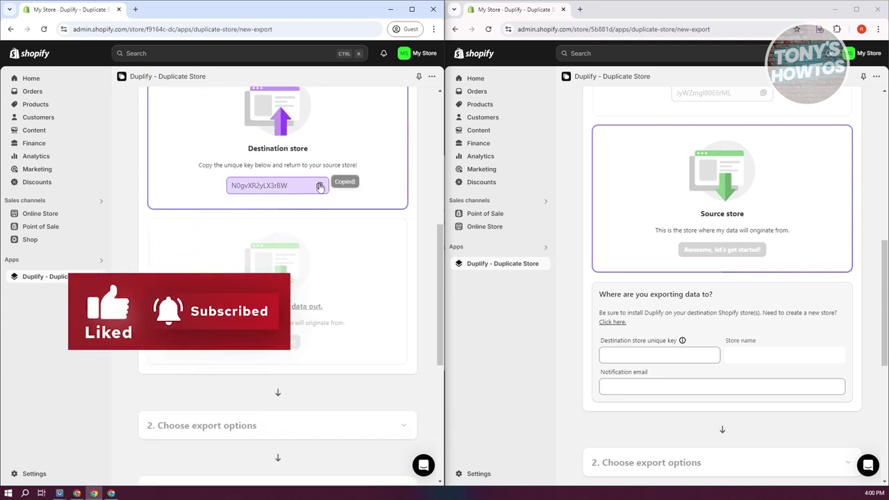
Paste the destination store's unique key into the source store's export form.
left_click(660, 355)
key("ctrl+v")
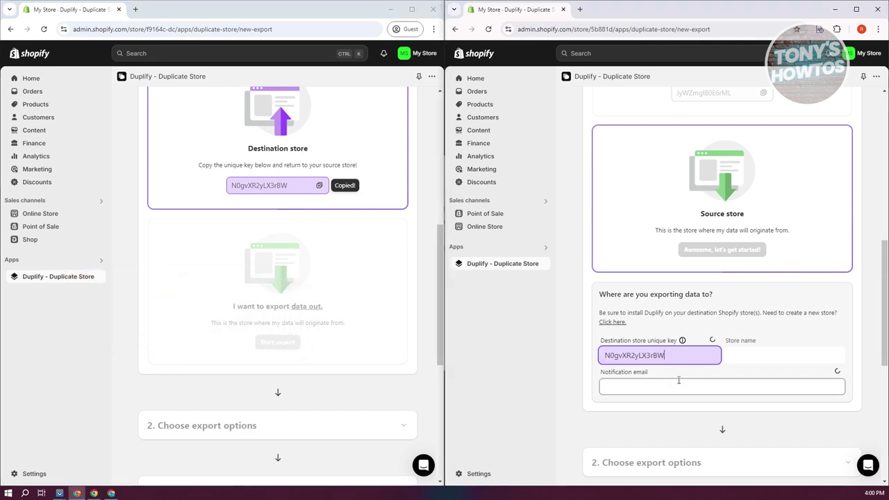
left_click(406, 61)
left_click(406, 61)
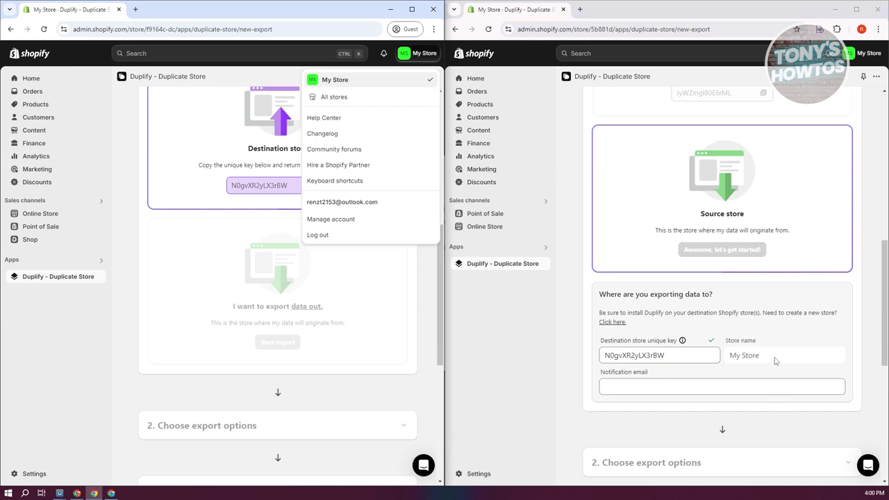
left_click(723, 366)
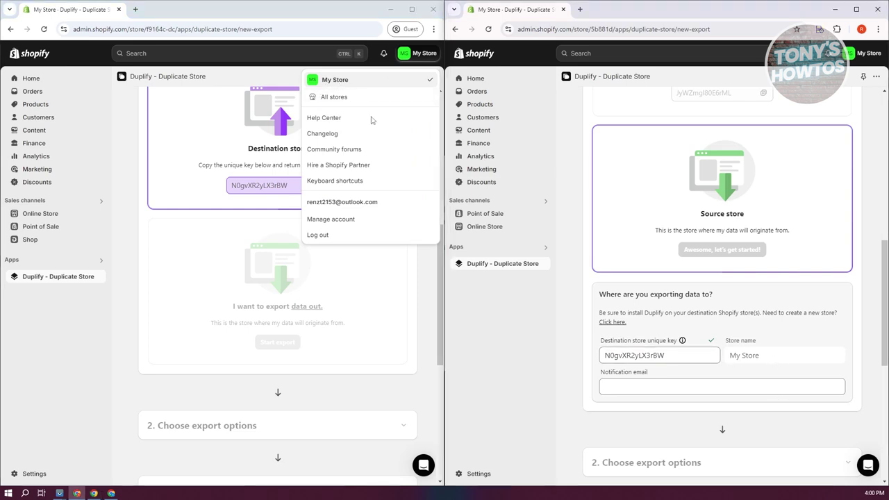
Enter the notification email address and run the free demo export of 5 products.
left_click(647, 390)
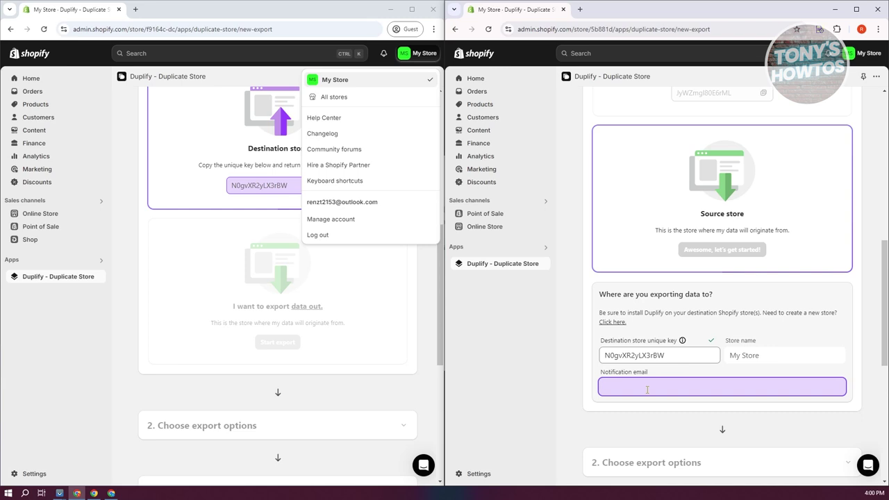
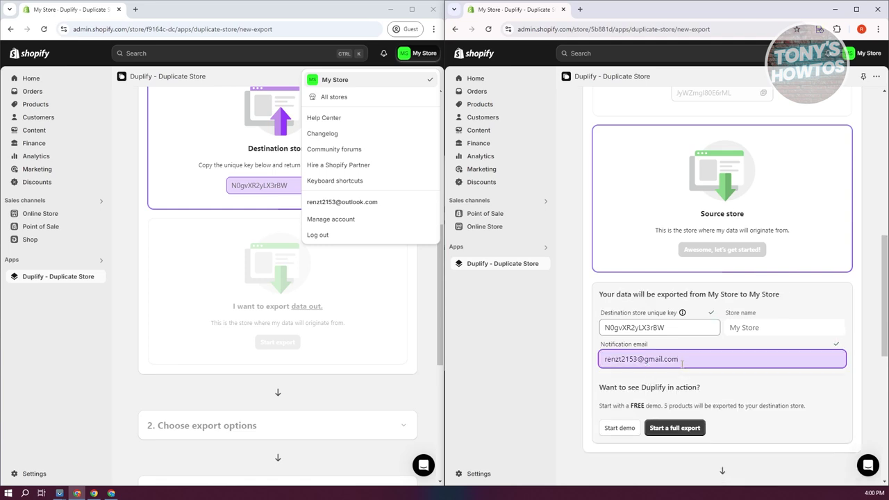
type("7")
scroll(573, 330, "down", 1)
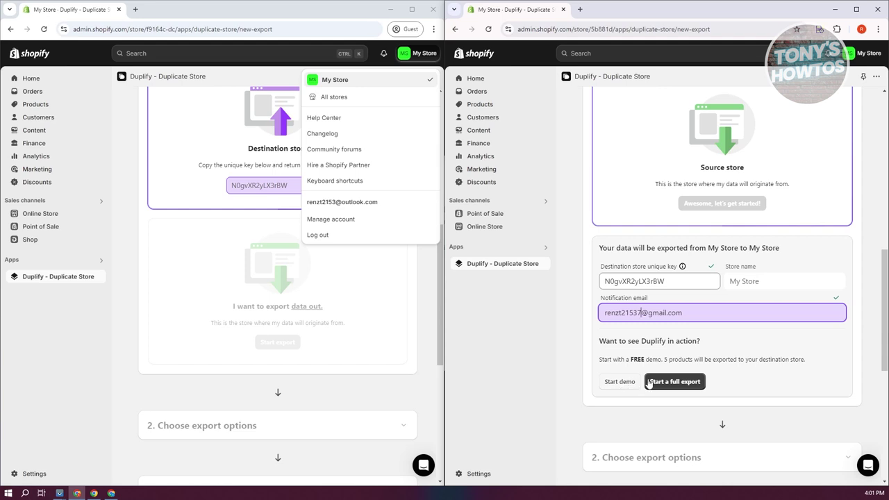
left_click(623, 381)
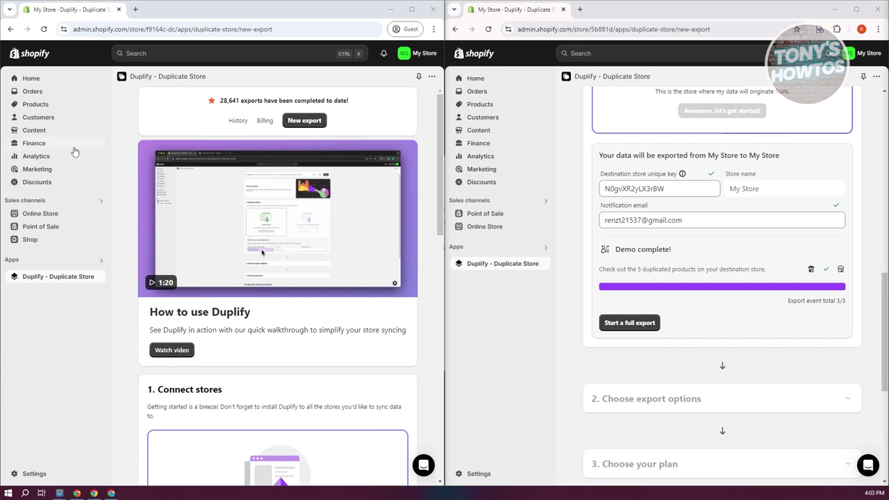
Show the destination store's Products list and collapse the trial reminder popup.
left_click(38, 104)
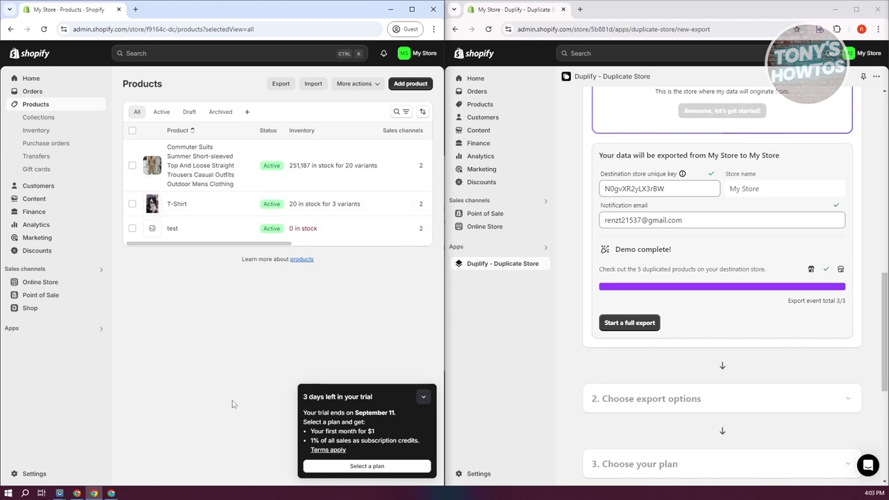
left_click(423, 396)
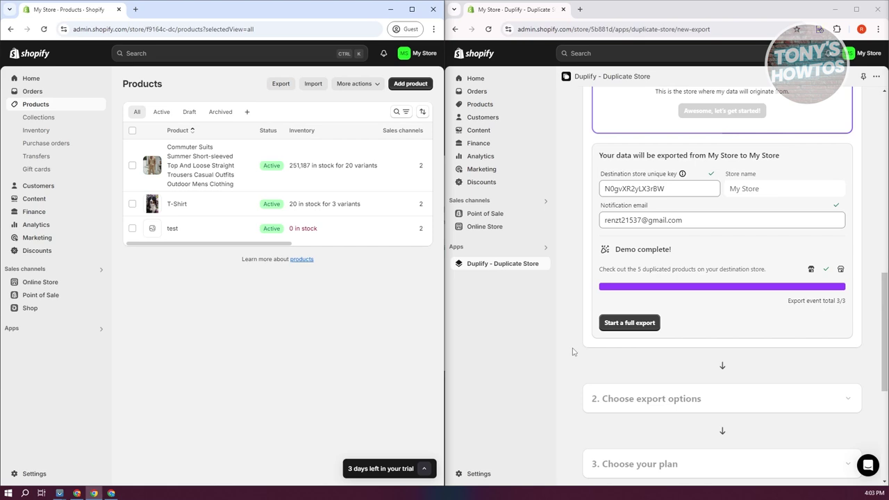